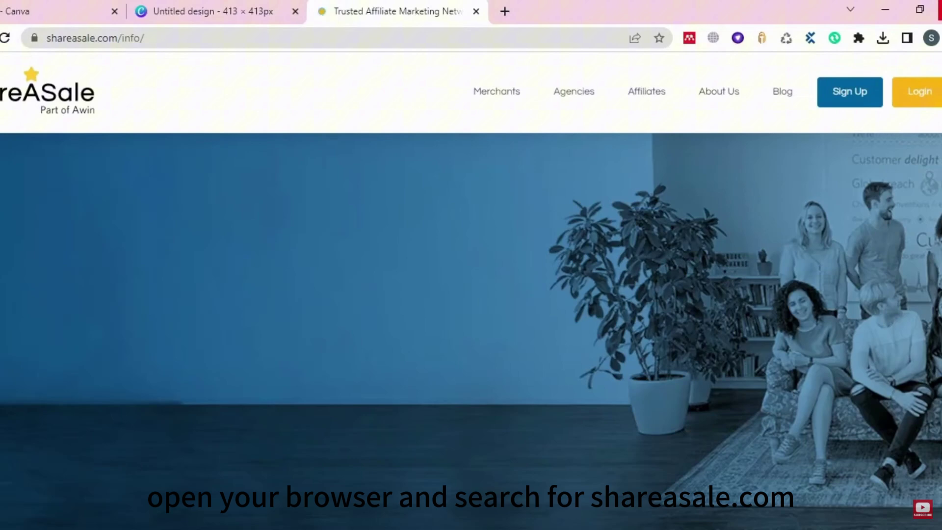
Sign in to the ShareASale affiliate account through Login > Affiliate Login
left_click(864, 97)
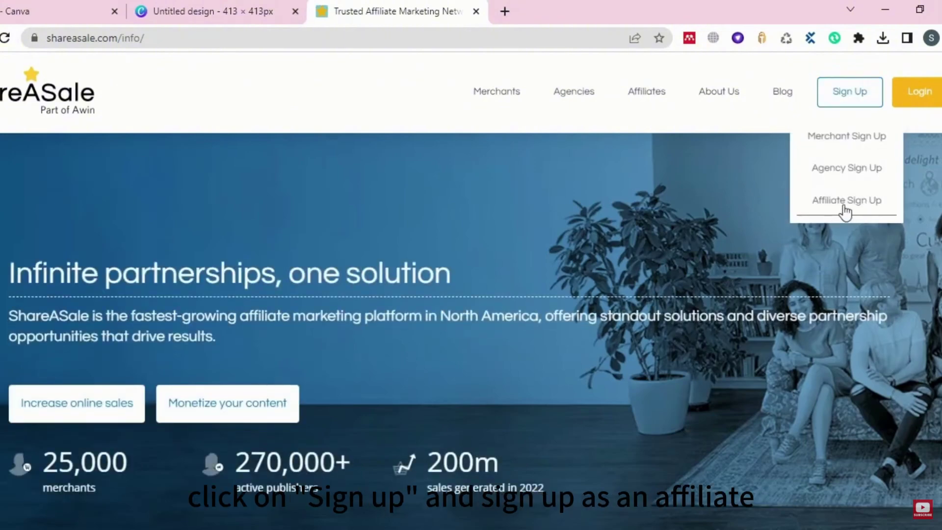
mouse_move(920, 101)
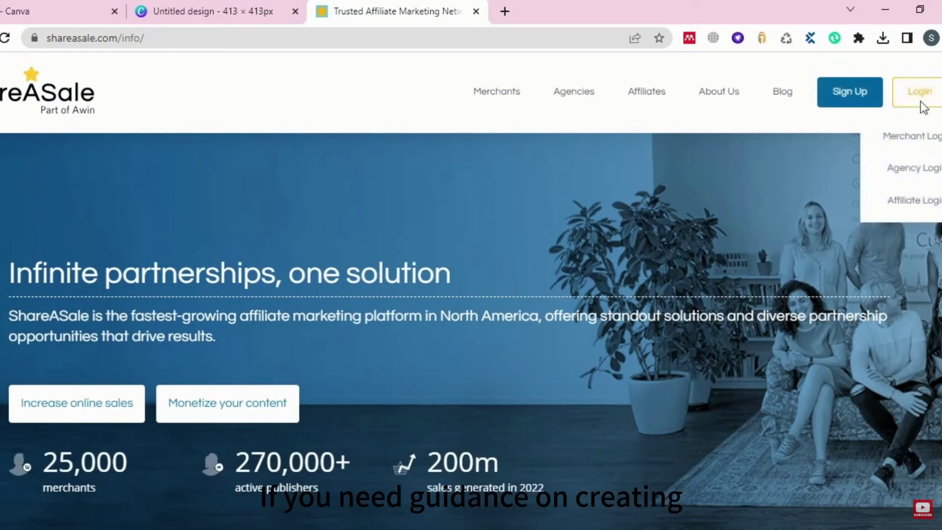
left_click(920, 205)
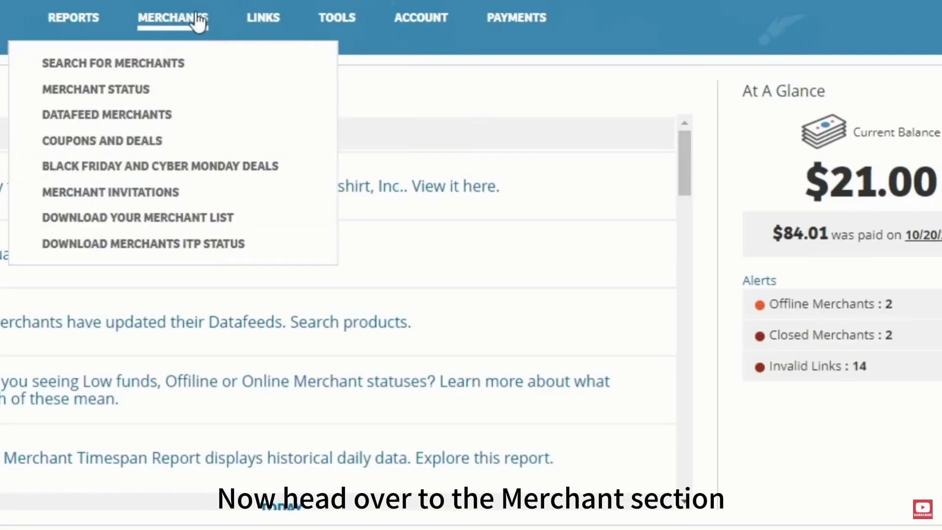
Search ShareASale merchants for 'spread' and select Spreadshirt, Inc. to see its $3.00-per-lead listing
left_click(135, 74)
left_click(675, 78)
type("spres")
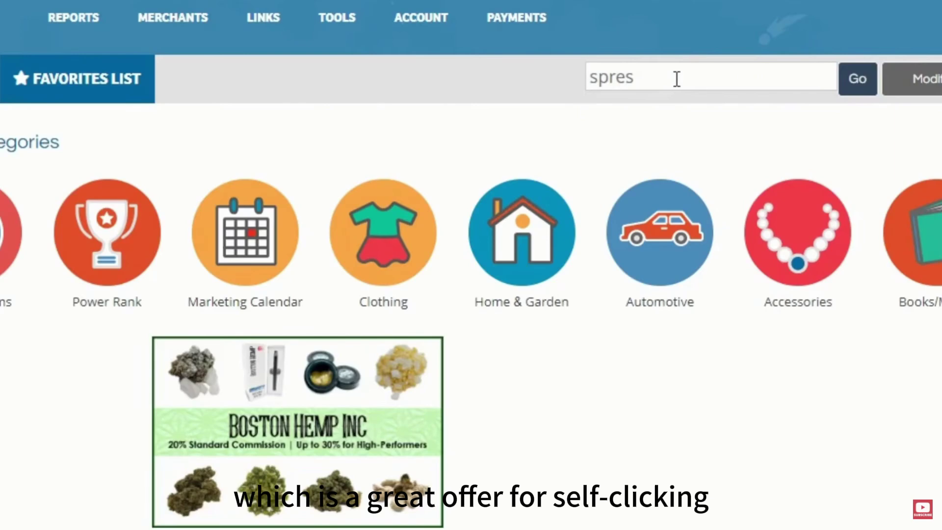
key("BackSpace")
type("ad")
left_click(677, 99)
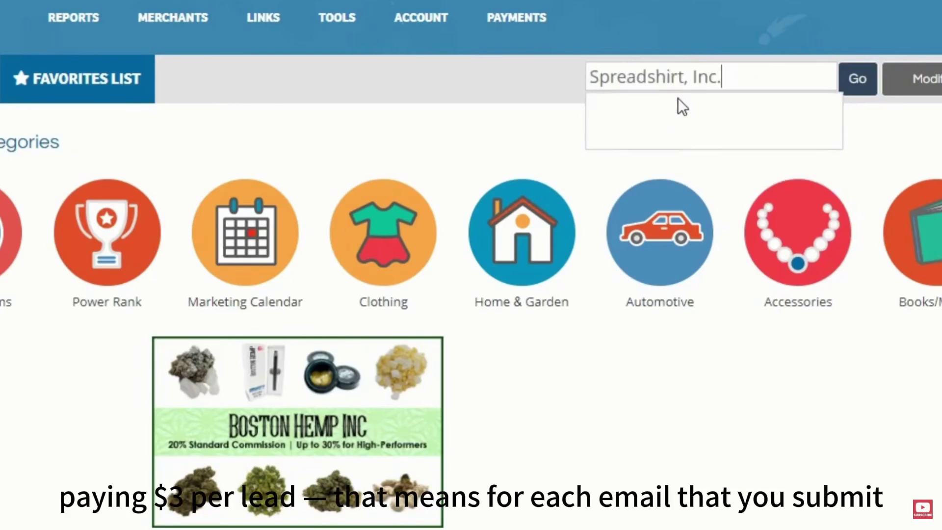
left_click(858, 81)
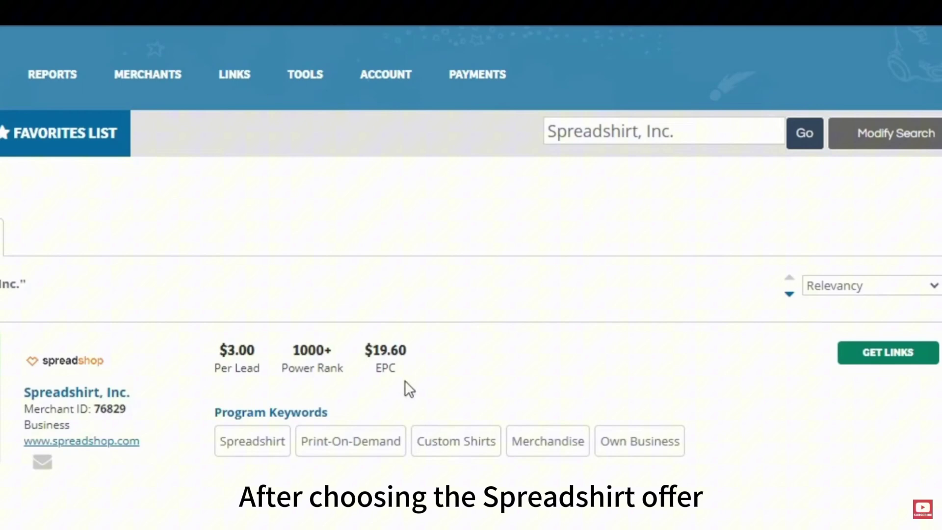
Copy Spreadshirt's default merchant link to the clipboard from its Get Links page
left_click(889, 353)
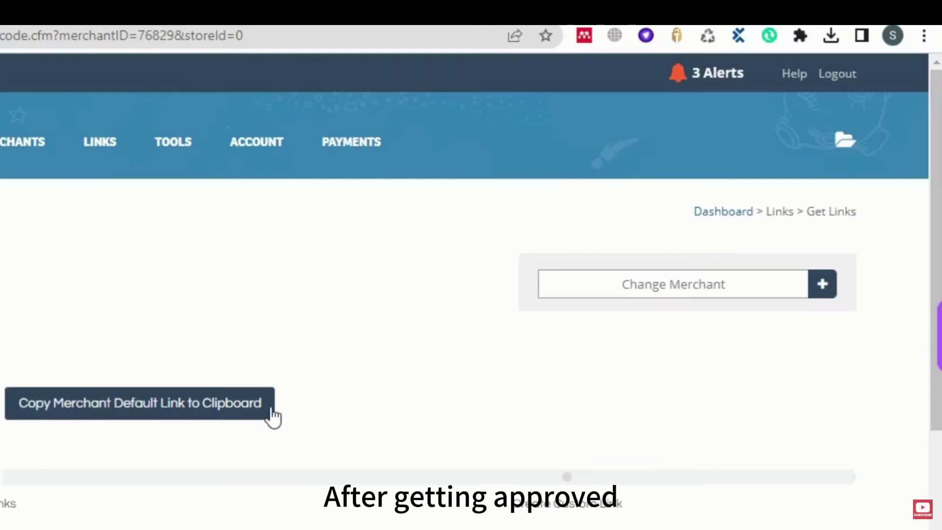
left_click(164, 410)
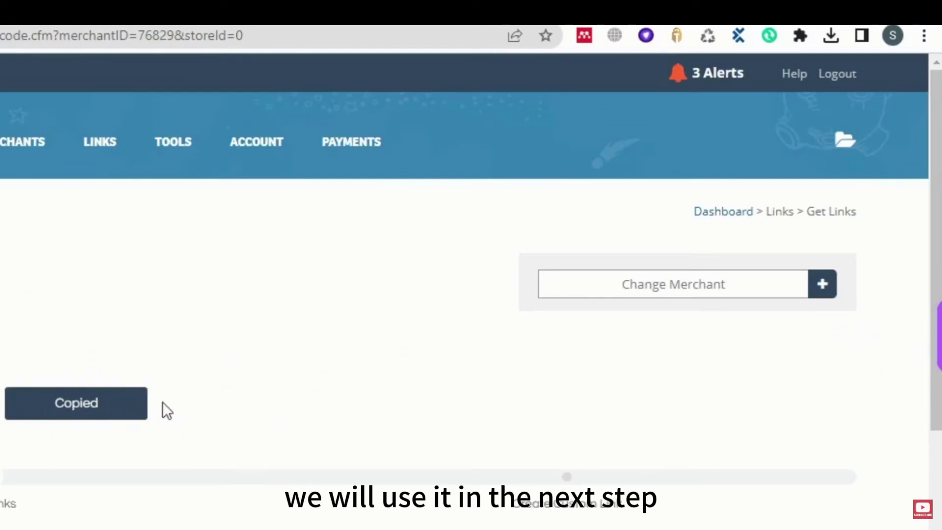
left_click(925, 36)
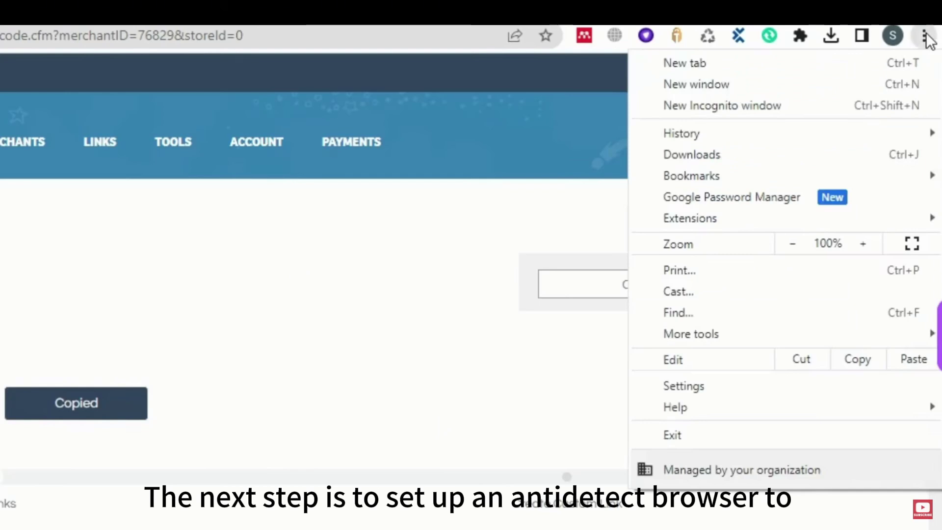
left_click(507, 297)
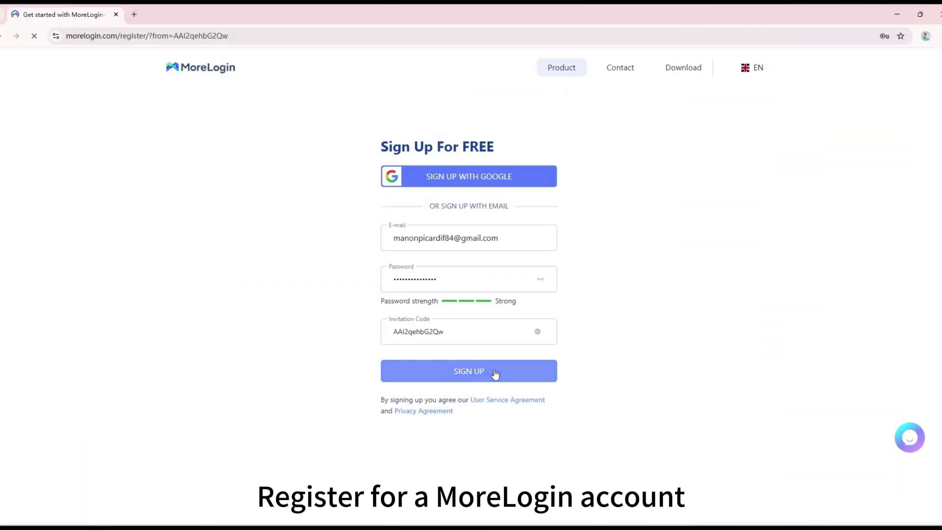
Submit the MoreLogin sign-up form and download the free MoreLogin app
left_click(494, 373)
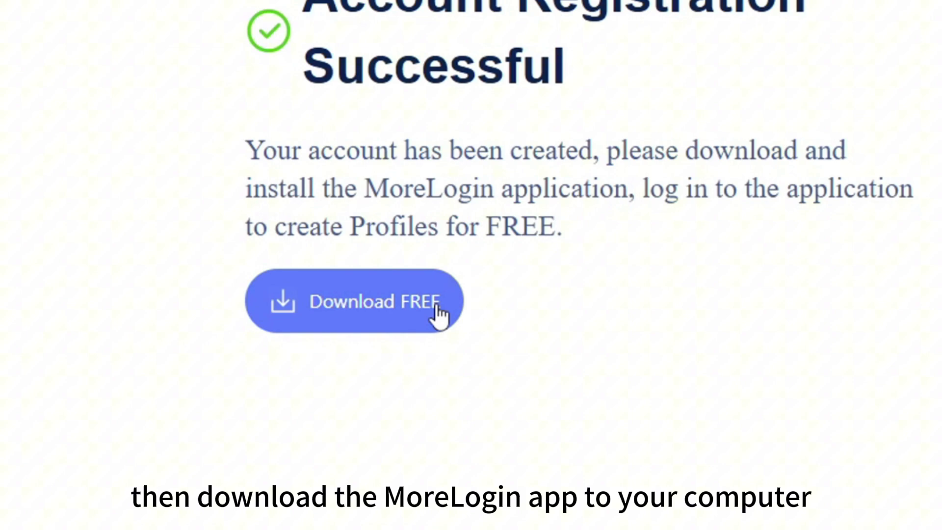
left_click(417, 320)
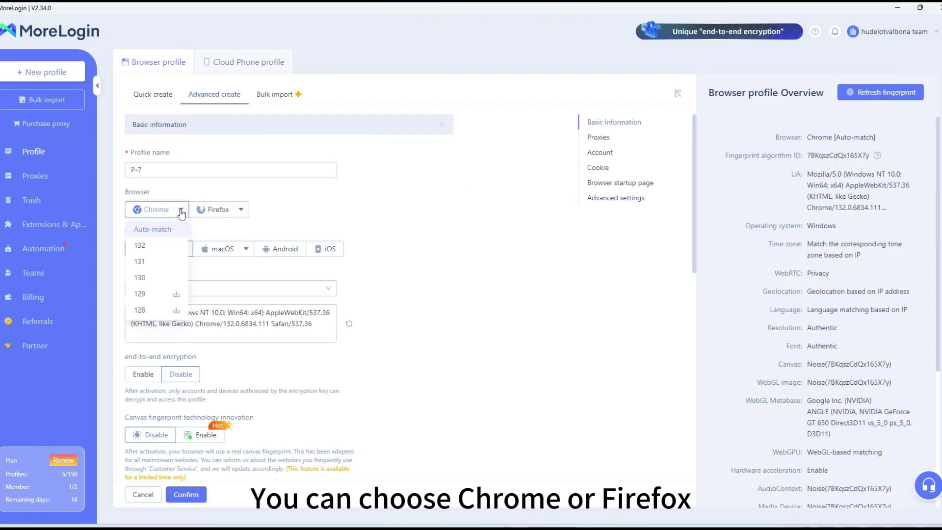
Set up profile P-7 with Chrome on Windows, checking the user-agent versions and string
mouse_move(241, 211)
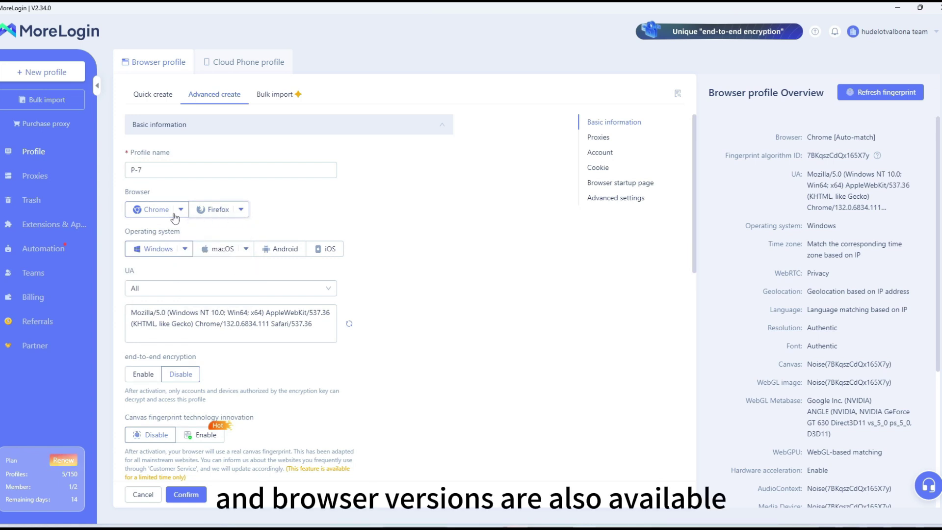
mouse_move(175, 217)
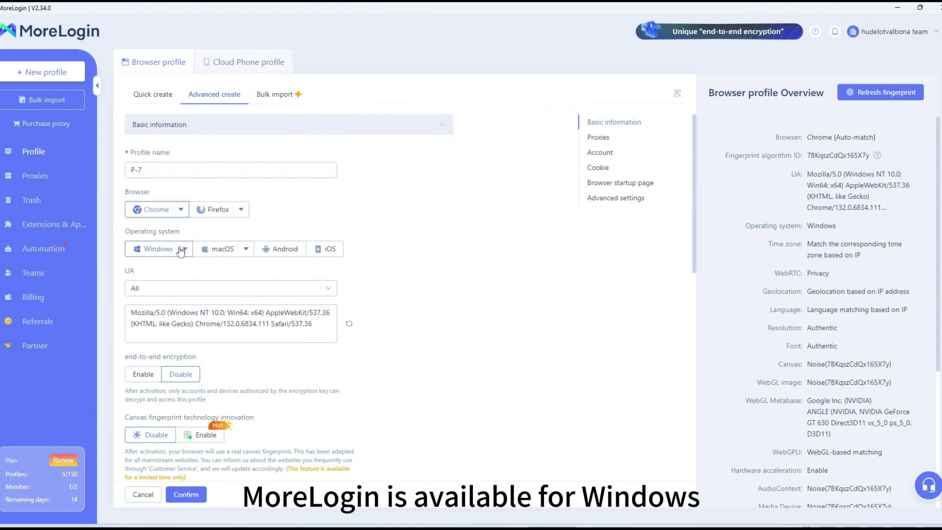
mouse_move(185, 249)
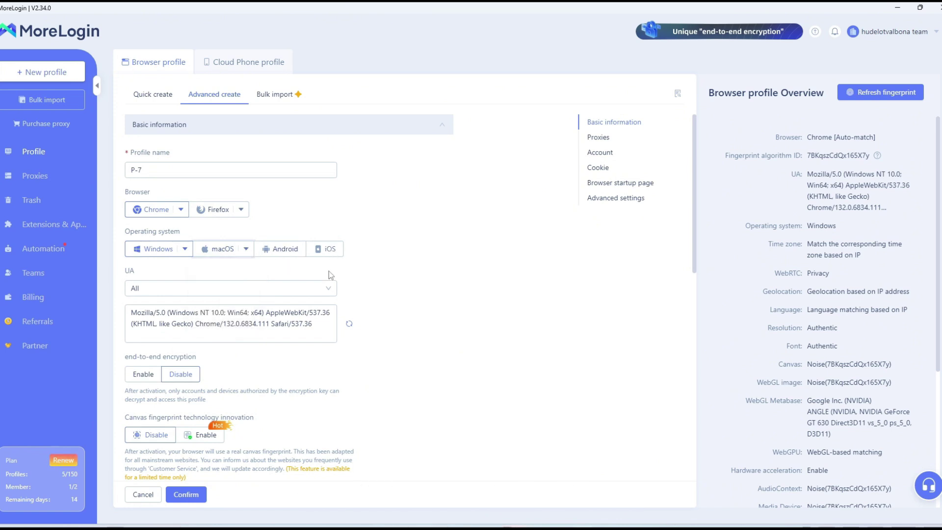
left_click(328, 289)
left_click(329, 291)
left_click(269, 334)
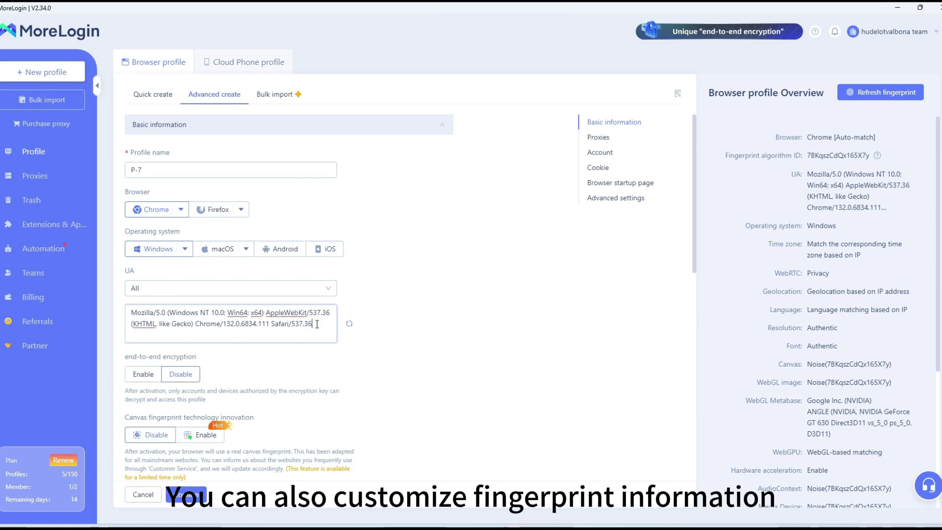
scroll(208, 381, "down", 3)
scroll(208, 382, "down", 4)
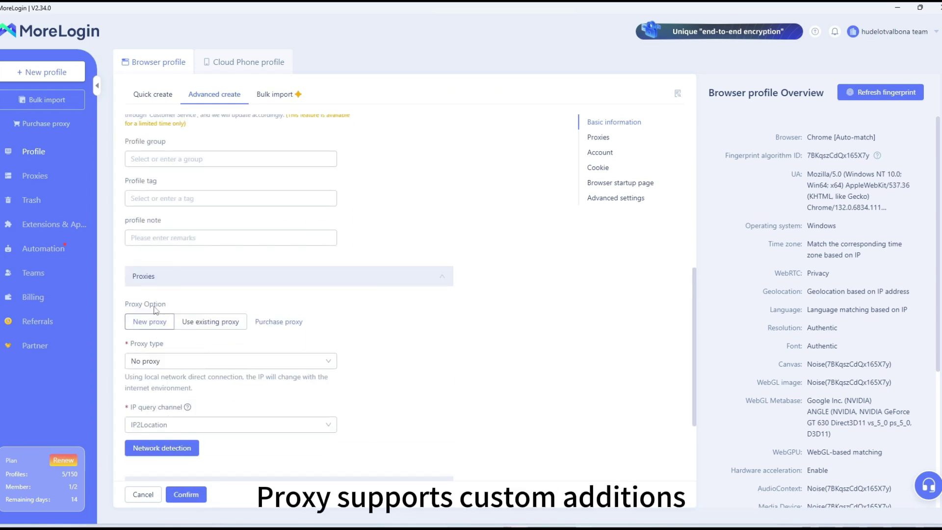
Add a new Socks5 proxy by pasting the 185.199.229.156:7492 proxy string
left_click(210, 322)
left_click(279, 321)
key("Escape")
left_click(149, 321)
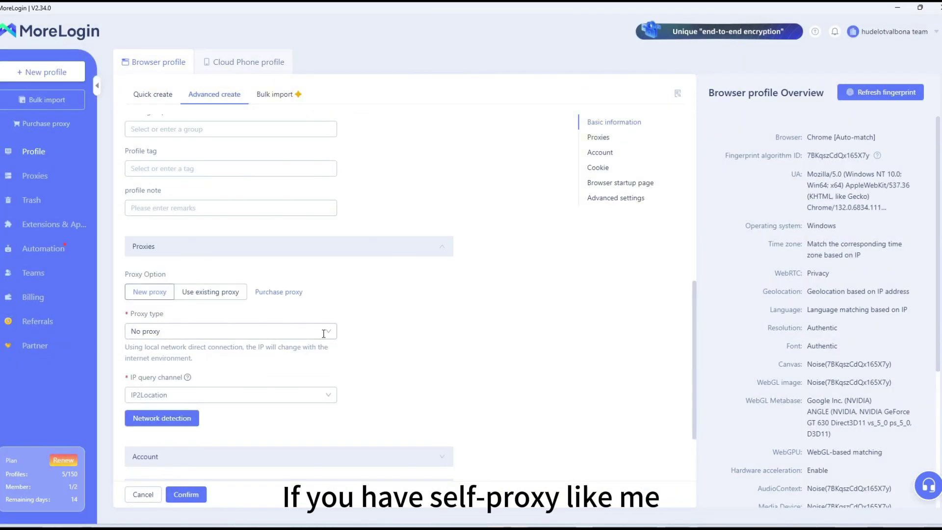
left_click(305, 331)
left_click(203, 417)
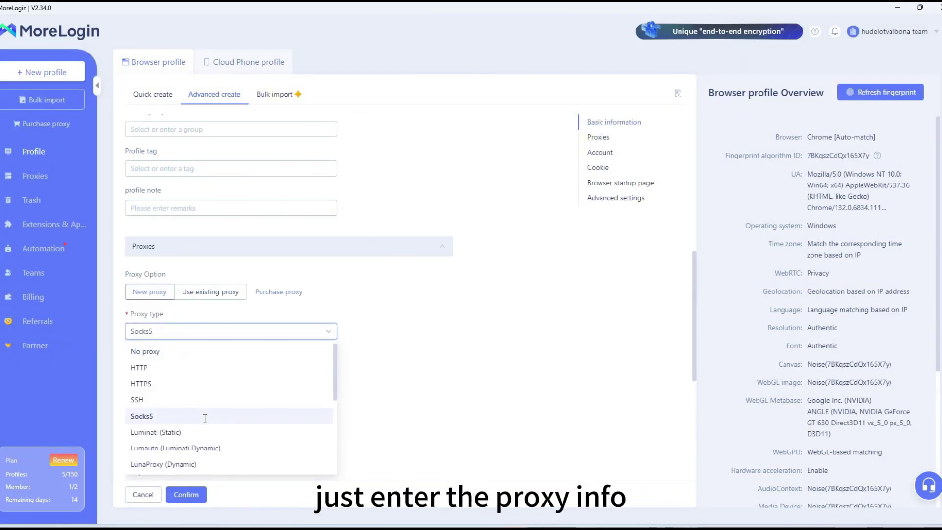
left_click(198, 407)
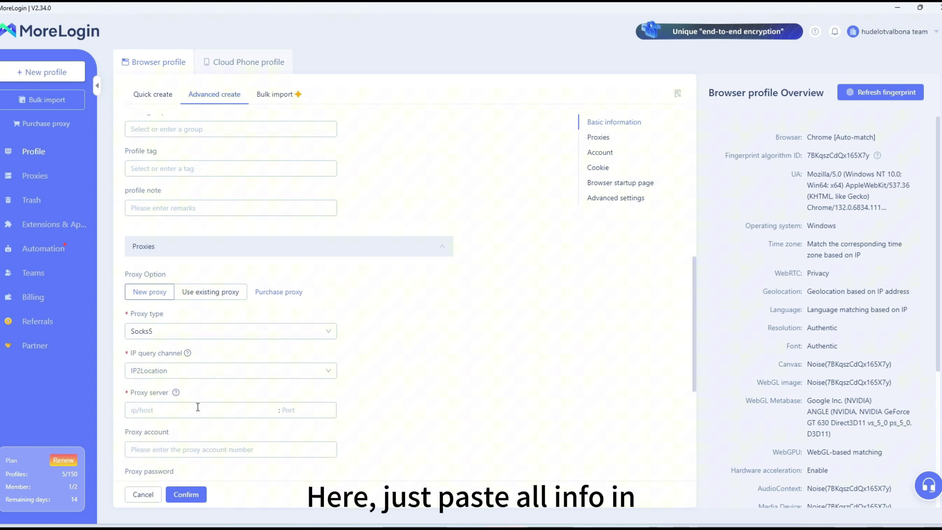
key("ctrl+v")
Expand the Account and Cookie sections, leaving the account platform unselected
scroll(238, 400, "down", 5)
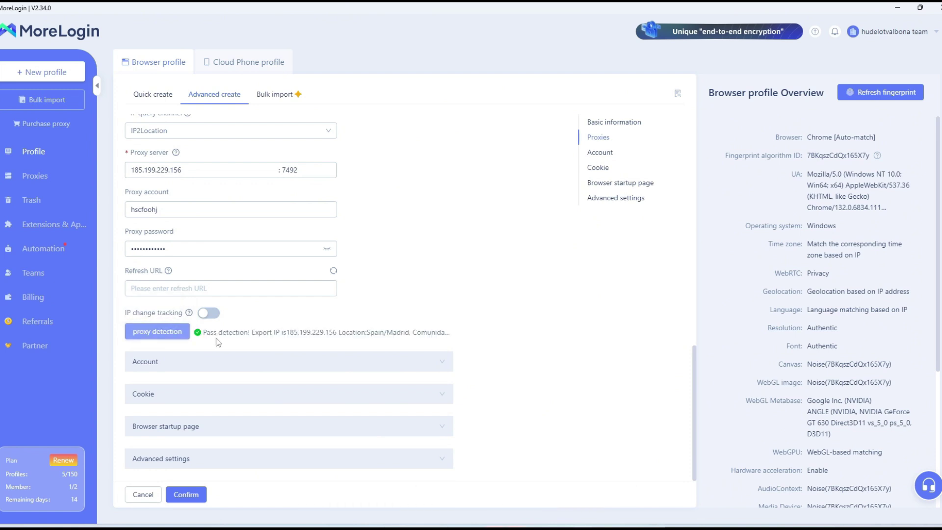
left_click(172, 362)
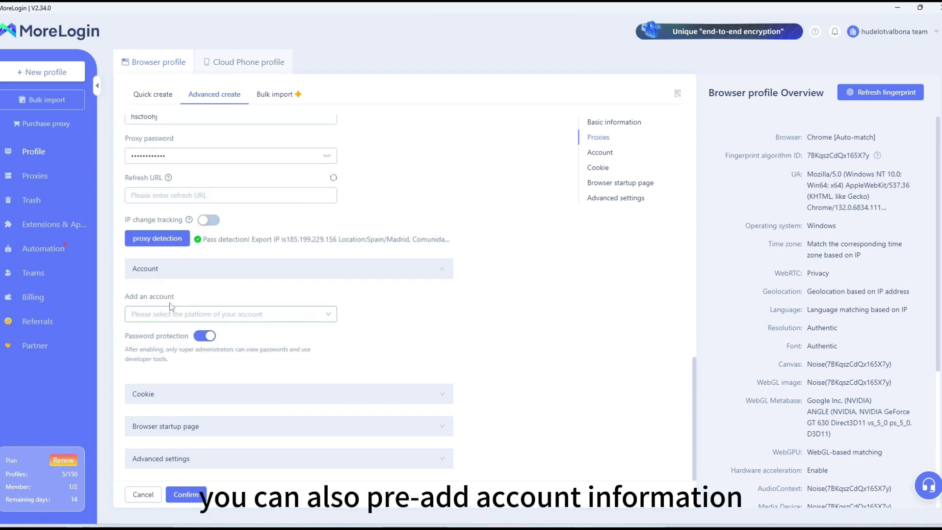
left_click(331, 317)
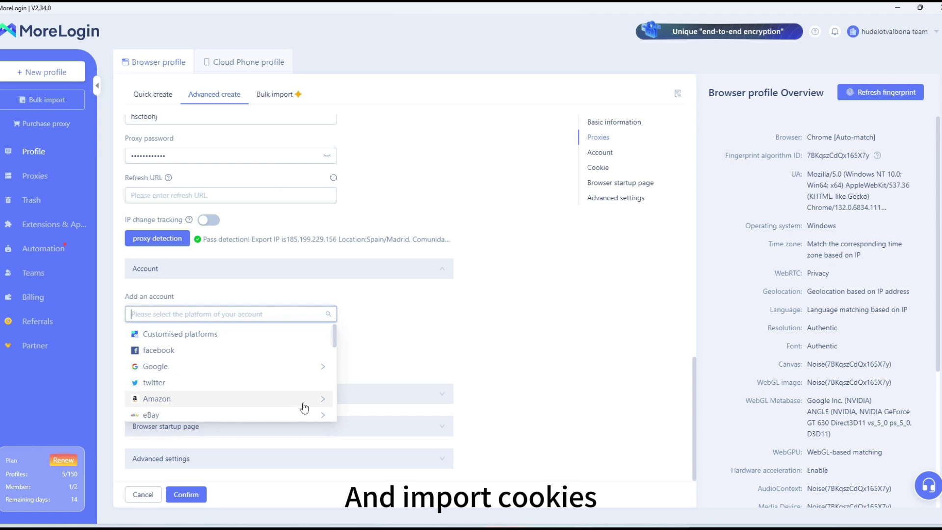
scroll(304, 407, "down", 2)
scroll(304, 393, "down", 3)
left_click(388, 360)
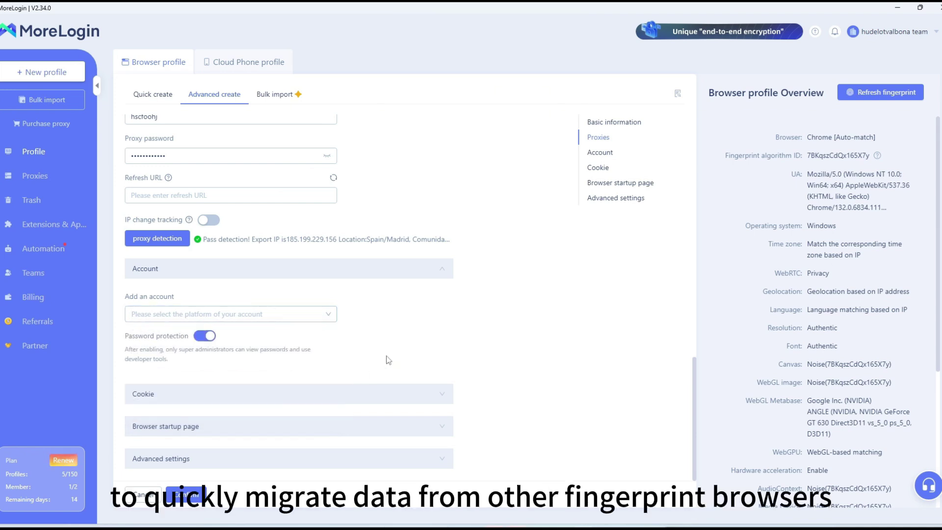
left_click(210, 396)
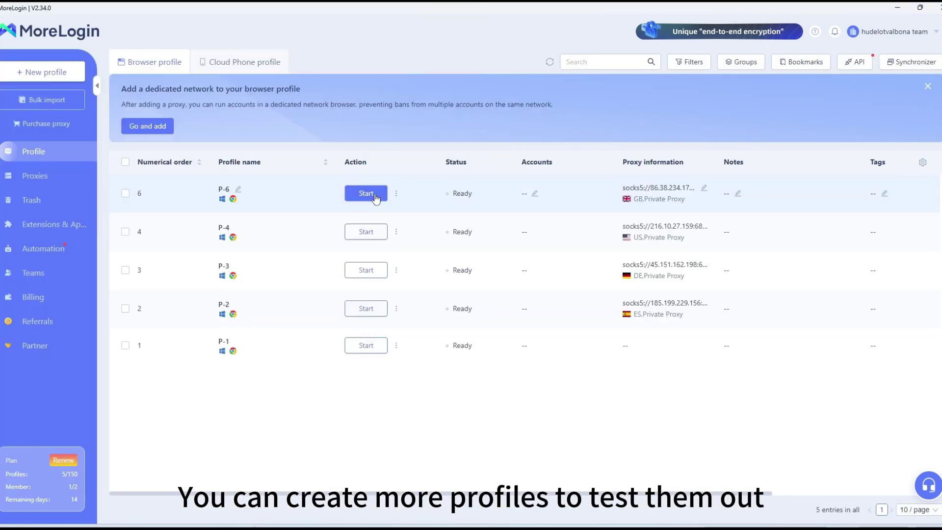
Start profiles P-6, P-4 and P-3, then save the new browser profile
left_click(366, 193)
left_click(365, 232)
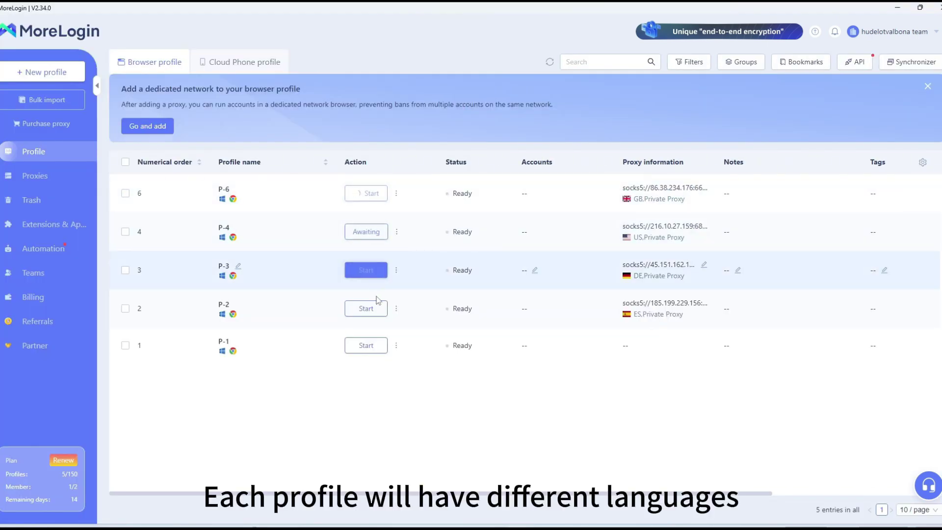
left_click(366, 270)
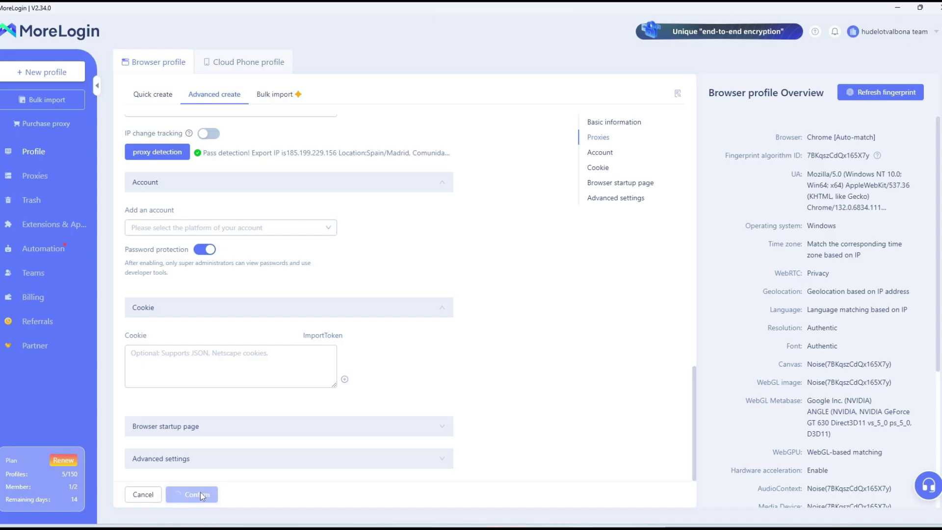
left_click(372, 193)
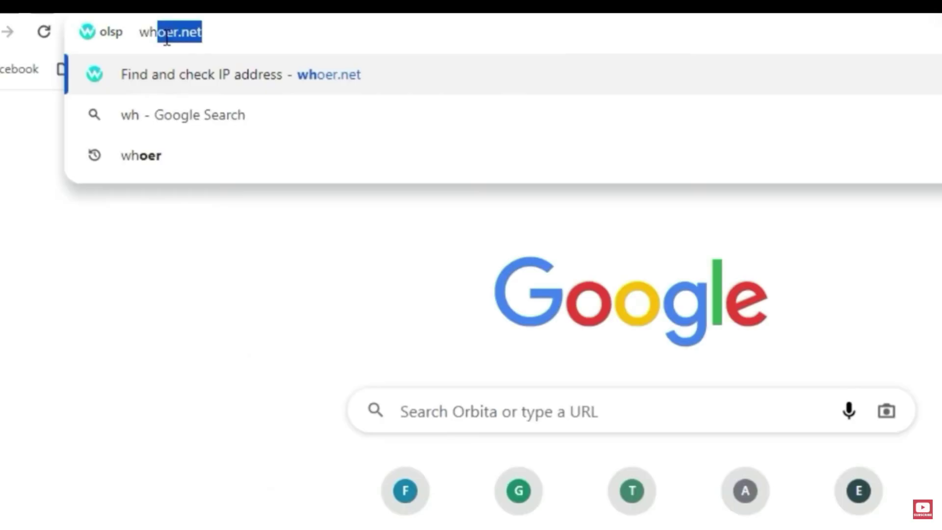
Load whoer.net and review the location details and 100% disguise score
type("oer.ne")
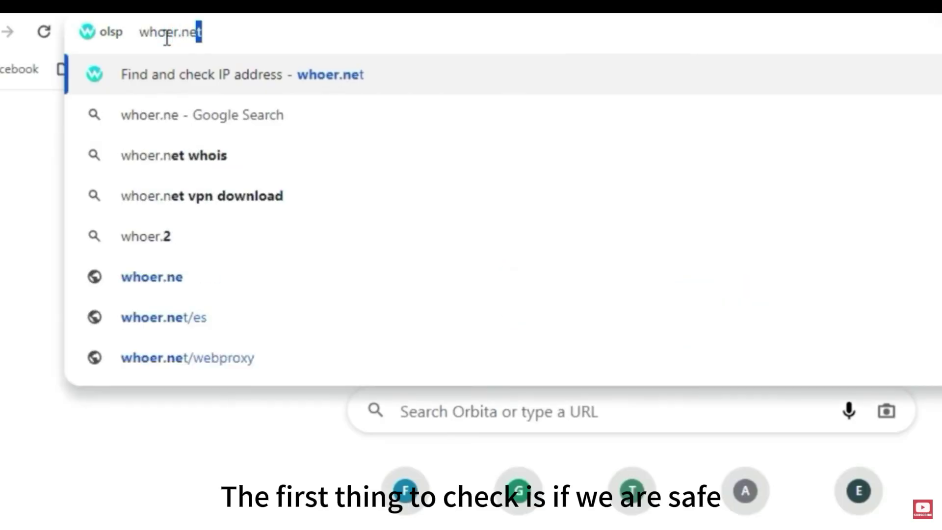
key("Return")
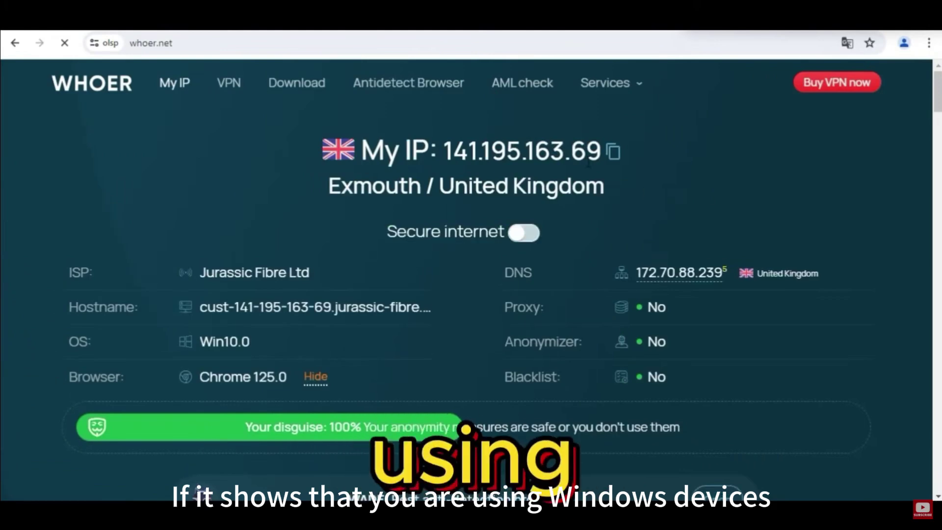
left_click_drag(325, 186, 643, 234)
left_click(643, 234)
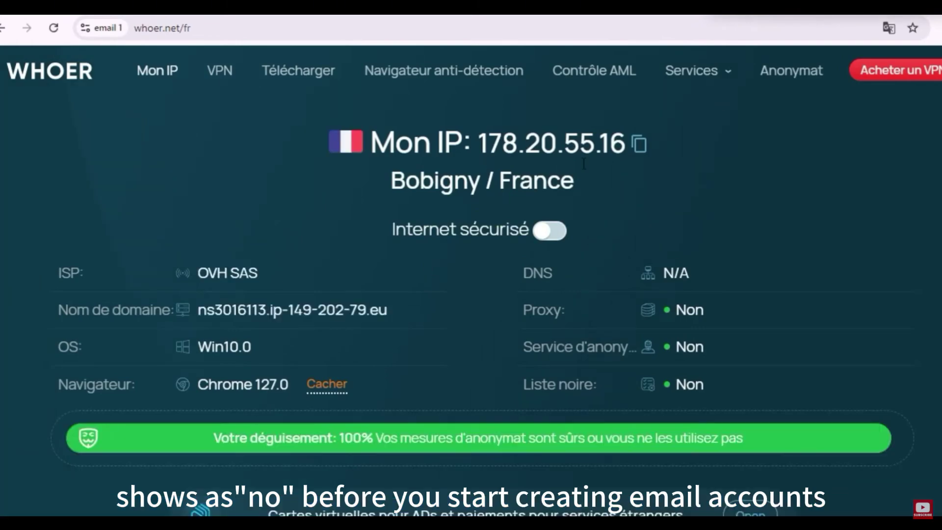
double_click(352, 438)
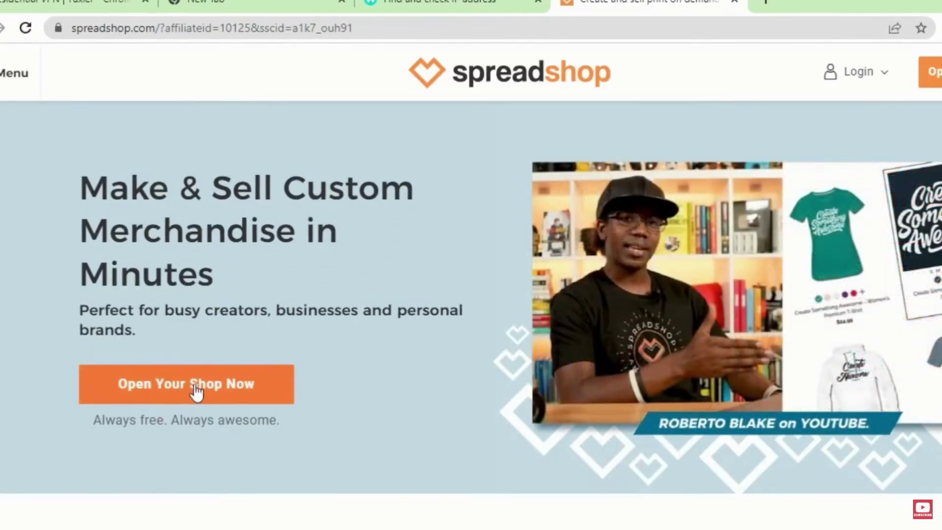
Start a new shop from the affiliate page, entering shop name 'pter' and the account e-mail
left_click(195, 387)
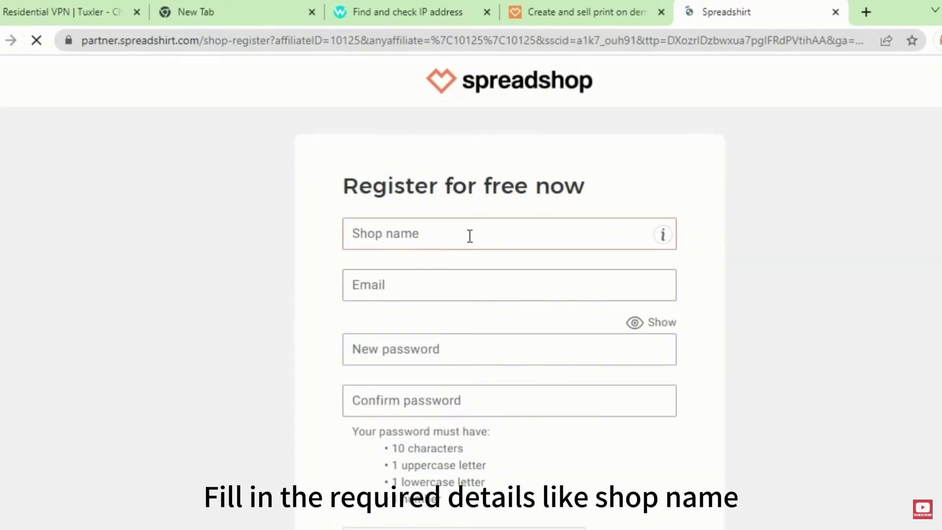
left_click(469, 236)
type("ptere")
key("ctrl+v")
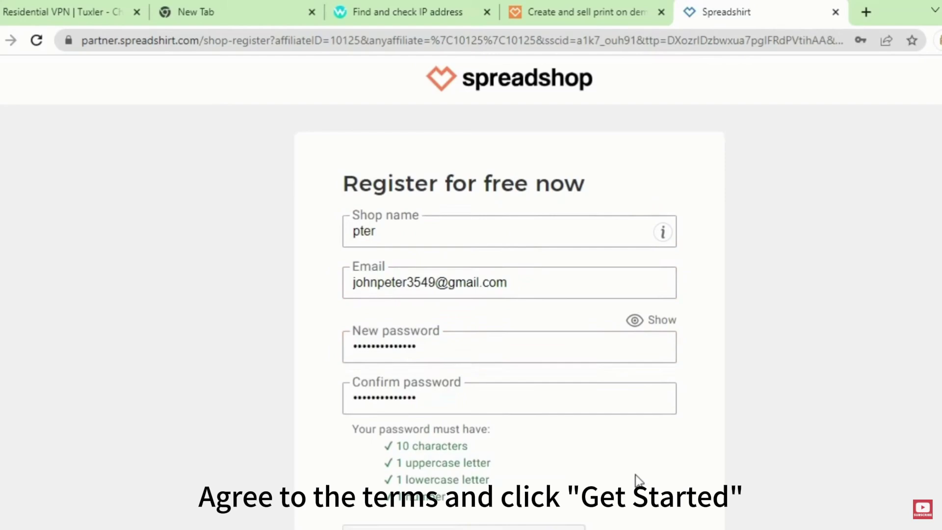
scroll(346, 383, "down", 4)
Pass reCAPTCHA, accept the terms, register, save the password, and begin 1. Create products
left_click(362, 393)
scroll(362, 393, "up", 2)
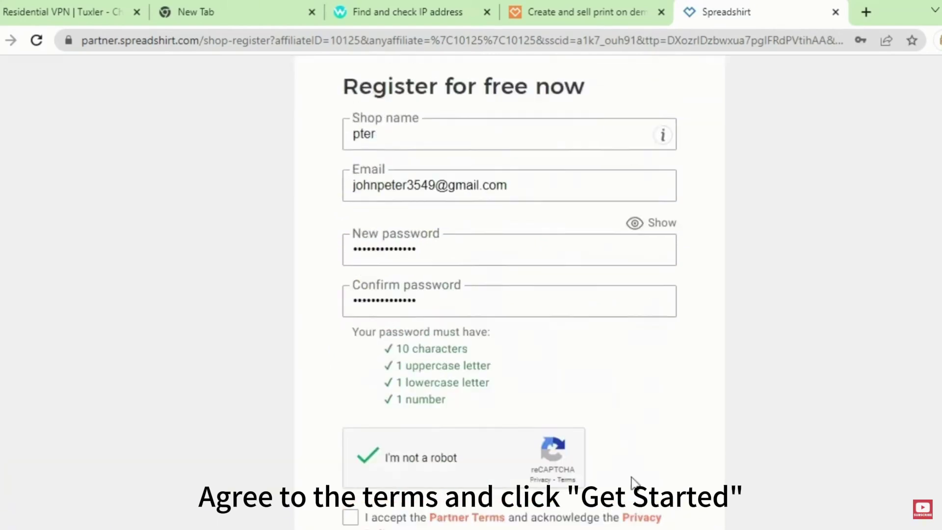
scroll(350, 367, "down", 3)
left_click(350, 366)
left_click(506, 426)
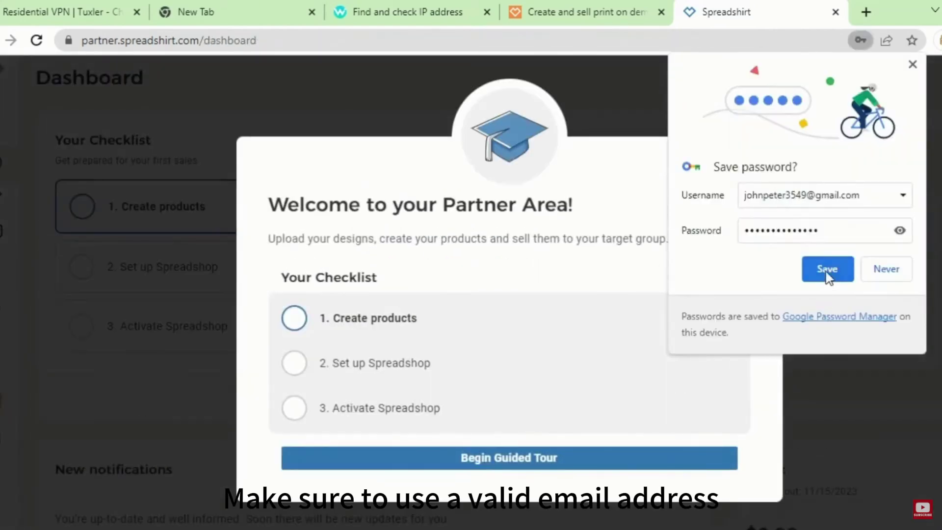
left_click(826, 266)
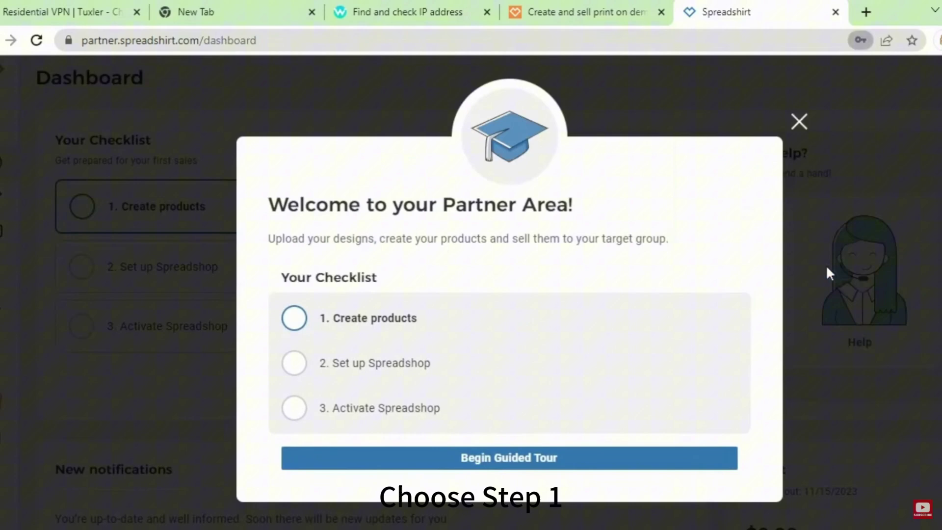
left_click(293, 318)
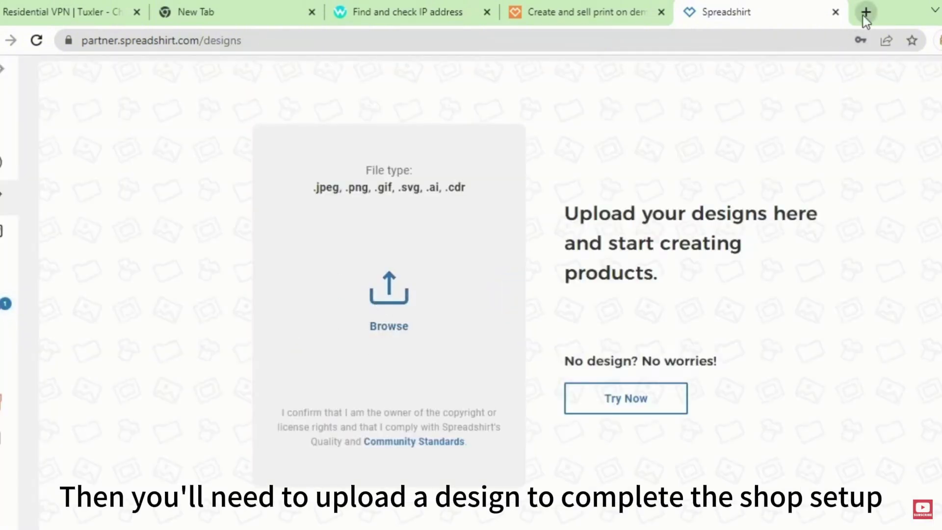
Google-search '2023 tshirt logo' in a new tab
left_click(865, 14)
type("2023")
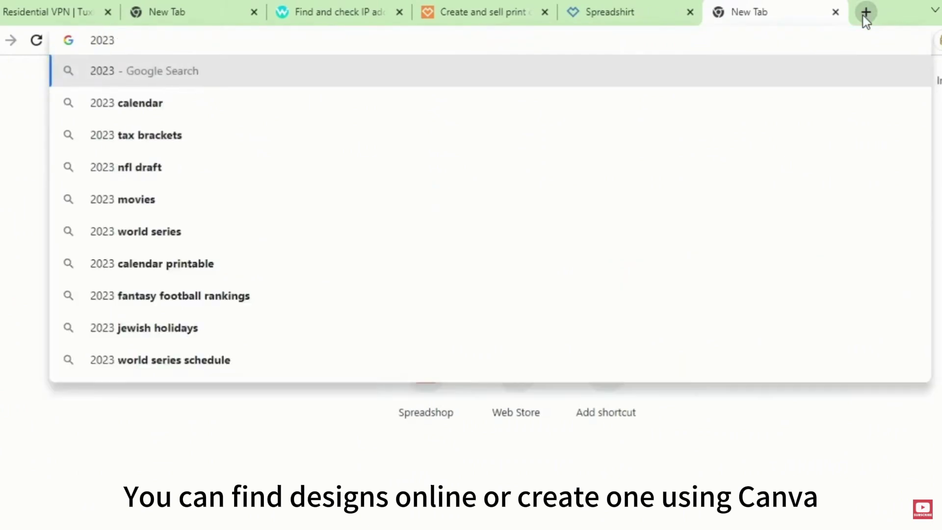
type(" tshoe")
key("BackSpace")
key("BackSpace")
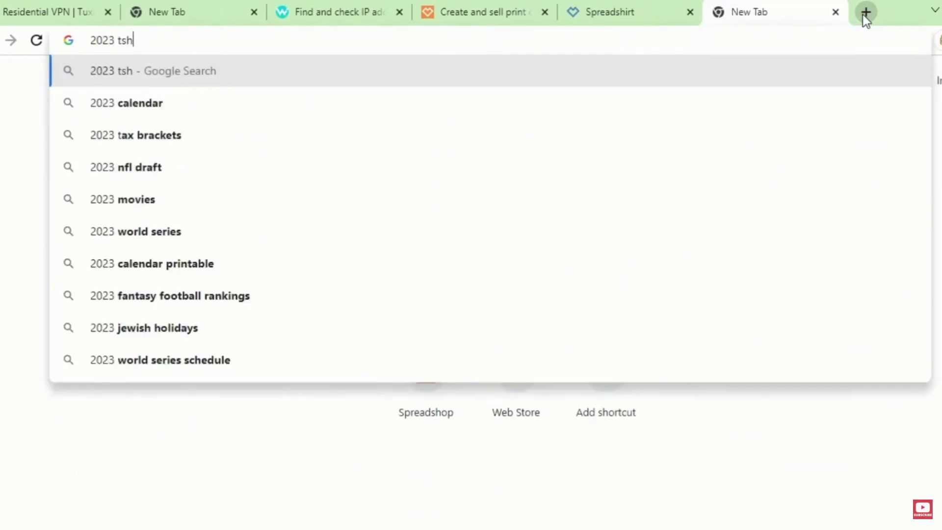
type("irt logo")
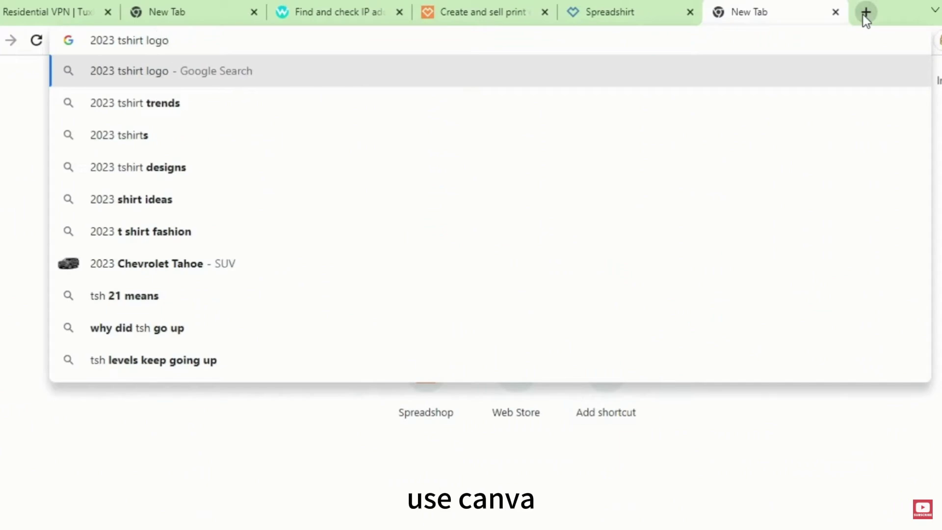
key("Return")
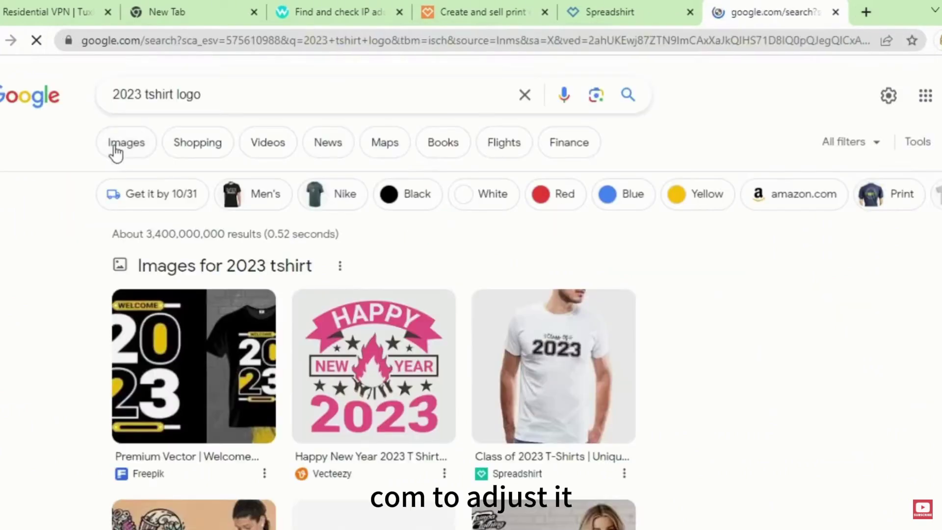
Switch to image results and save a t-shirt design as images (3).png
left_click(117, 147)
scroll(116, 152, "down", 10)
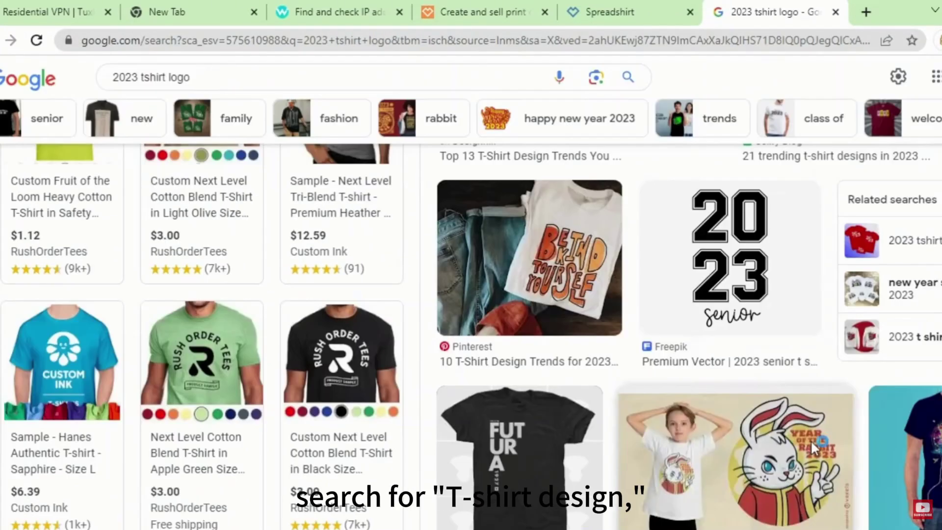
right_click(810, 440)
key("v")
left_click(397, 355)
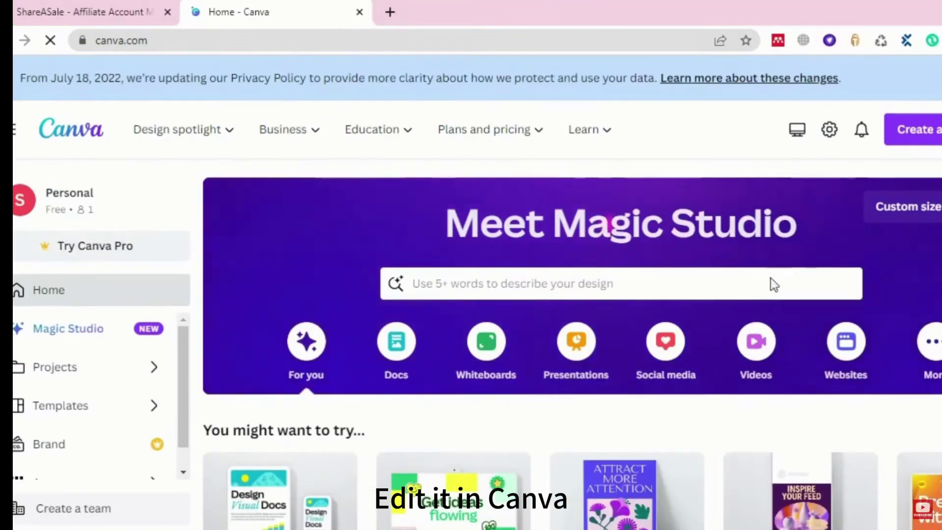
Create a 413 × 413 px Canva design and fill the page with the uploaded 2023 senior image
left_click(920, 211)
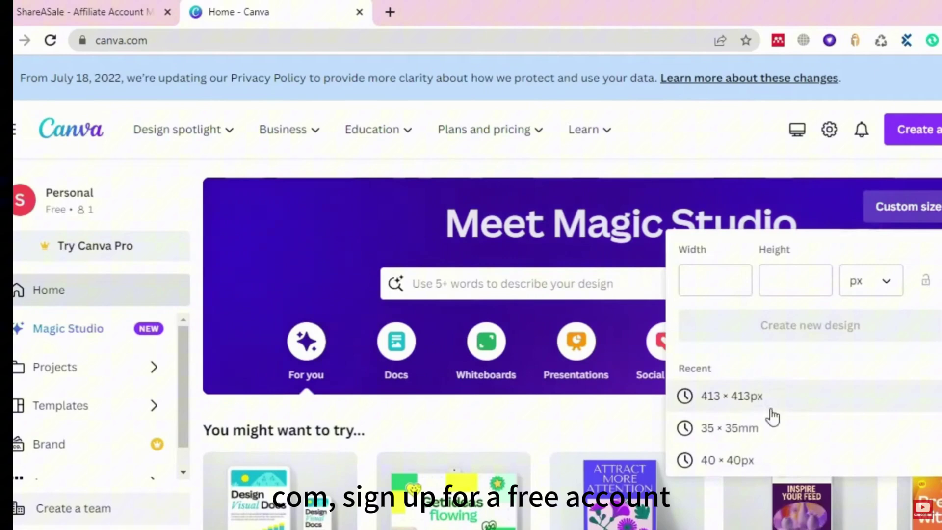
left_click(750, 399)
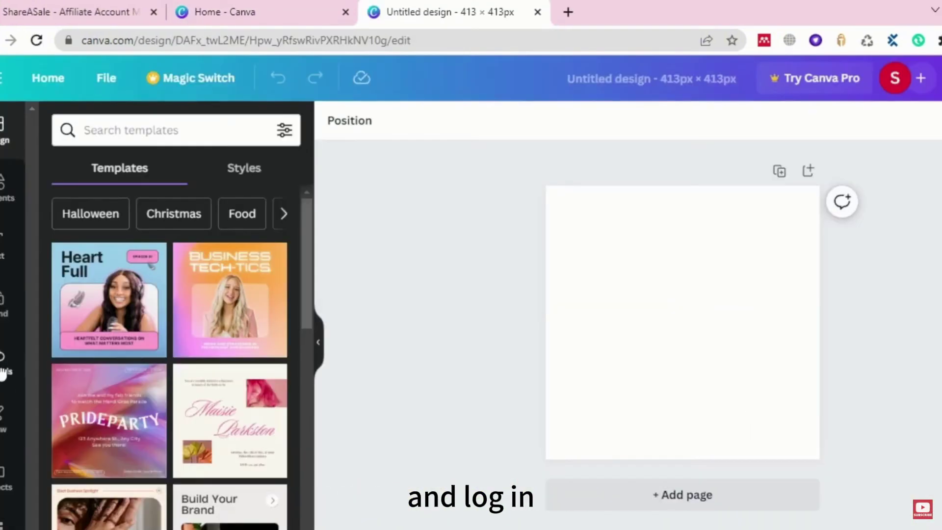
left_click(3, 373)
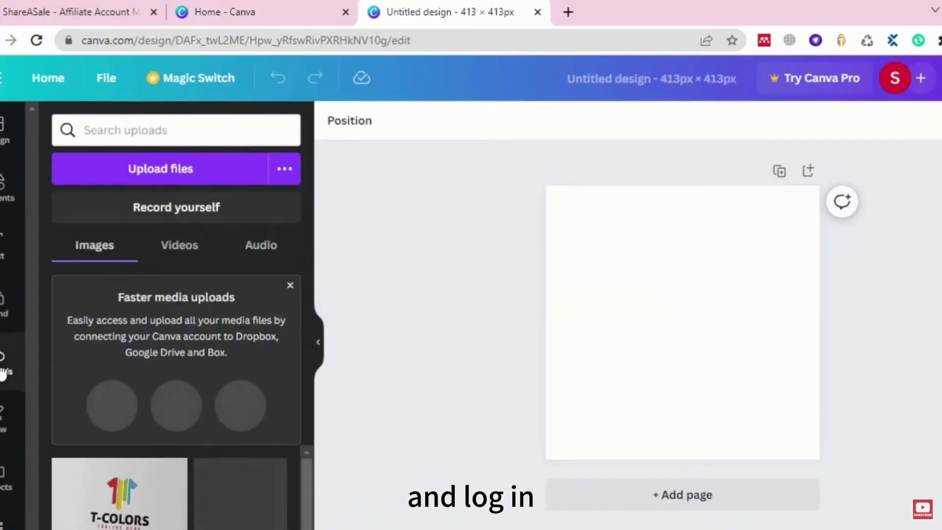
left_click(168, 169)
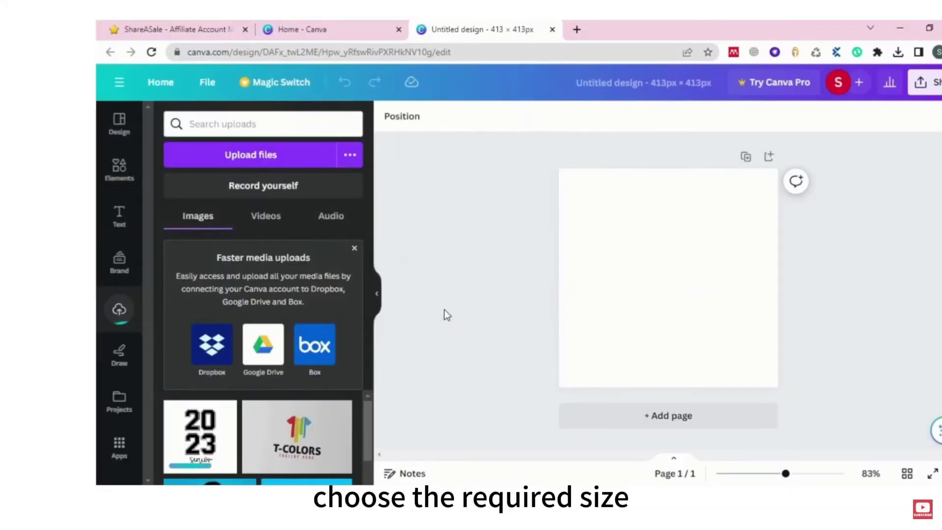
left_click(206, 447)
left_click_drag(723, 333, 667, 388)
Download the design as a PNG and upload it to the Spreadshop Designs
left_click(925, 82)
left_click(765, 406)
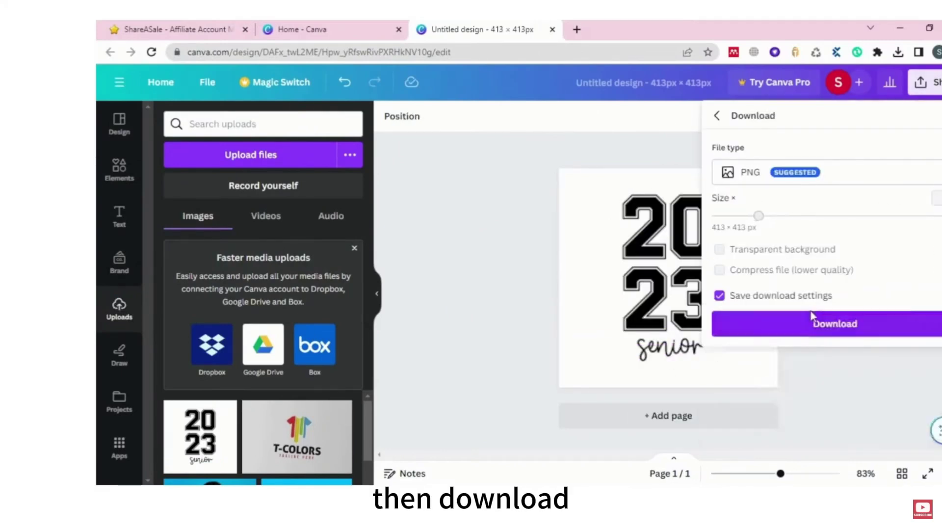
left_click(828, 324)
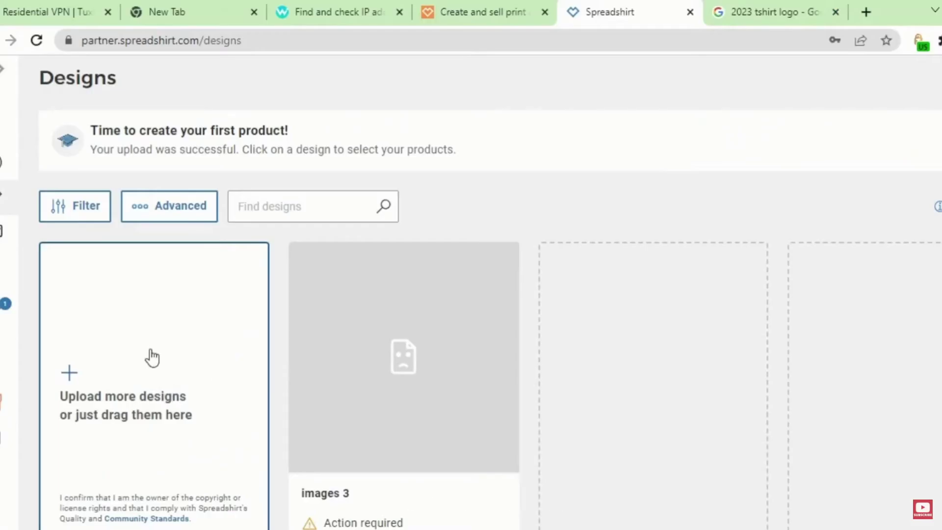
left_click(149, 358)
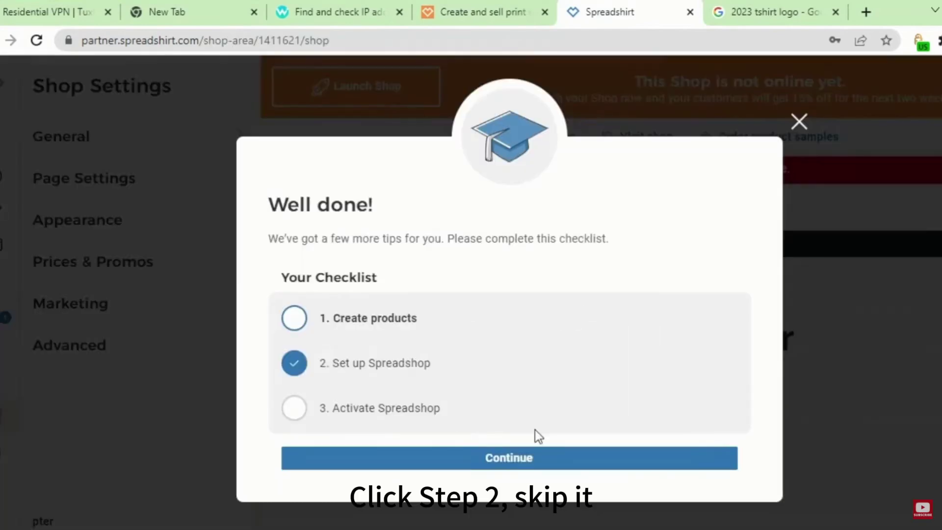
Launch the Spreadshop from step 3 and enter the payout first and last name
left_click(295, 411)
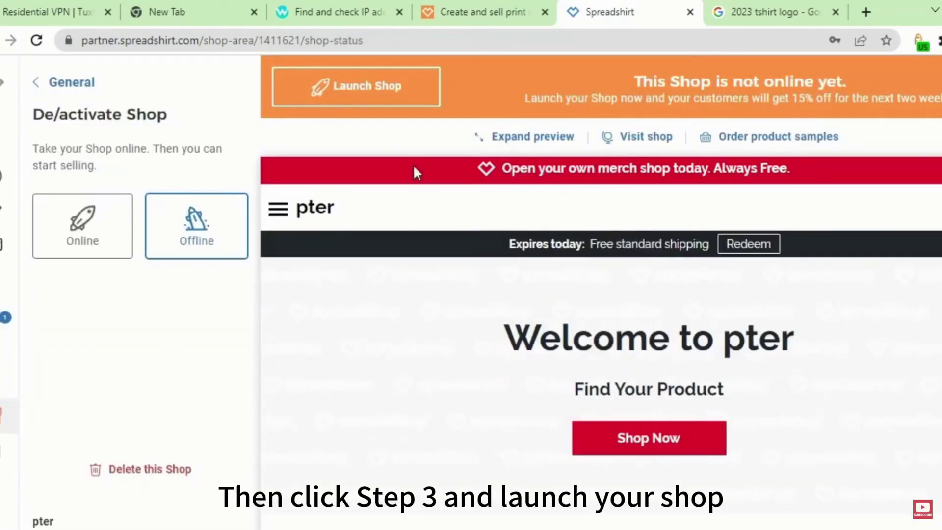
left_click(363, 84)
type("john")
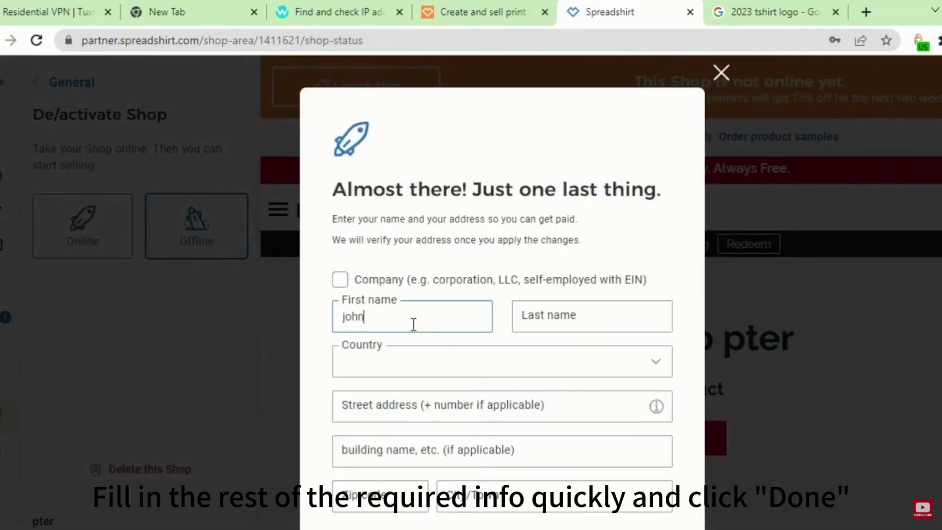
left_click(551, 314)
type("peter")
Set the payout country to United States and state to Arkansas, then finish to open the shop
left_click(655, 362)
left_click_drag(666, 392, 667, 496)
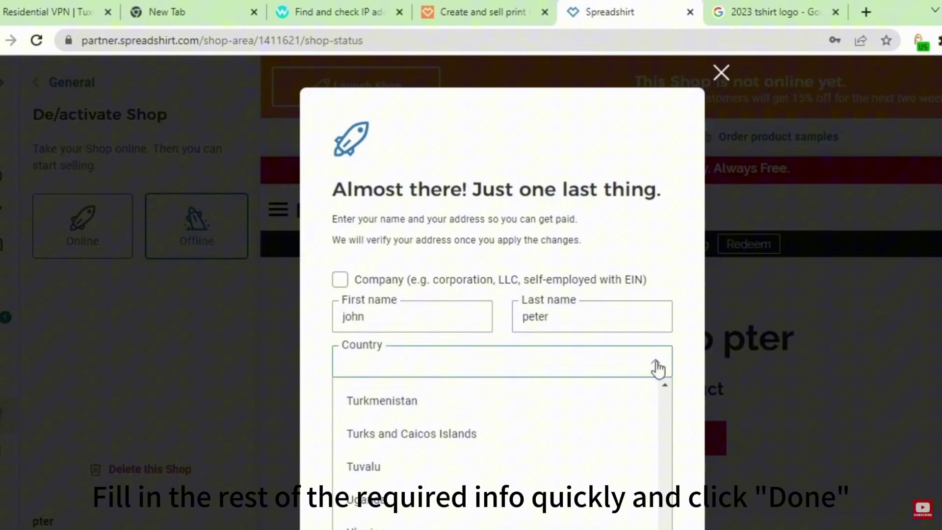
scroll(482, 505, "down", 2)
left_click(481, 511)
left_click(491, 406)
left_click(550, 484)
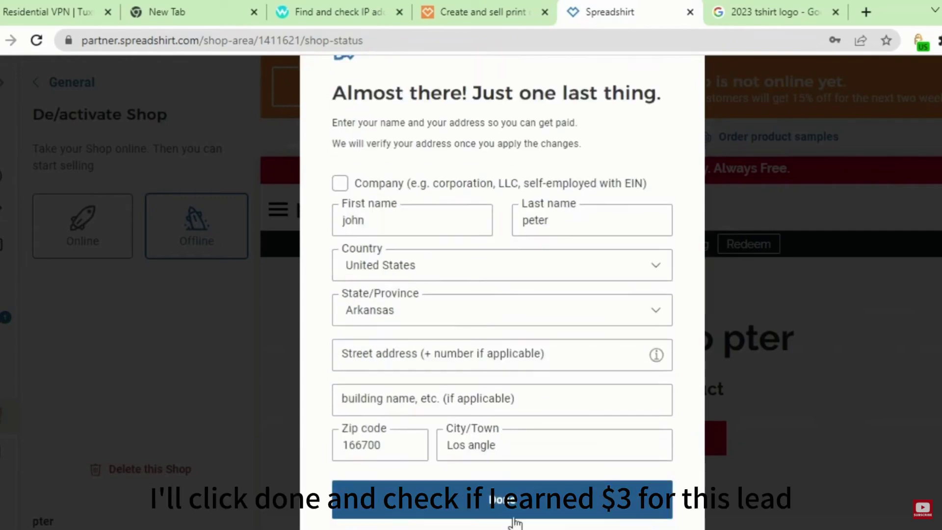
left_click(501, 510)
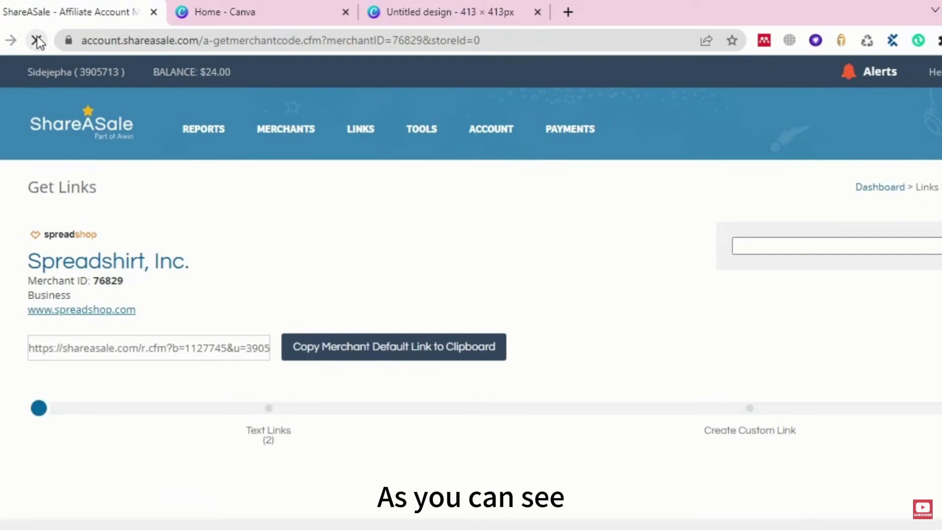
Return to the ShareASale main dashboard to see the new Spreadshirt, Inc. transactions
left_click(106, 140)
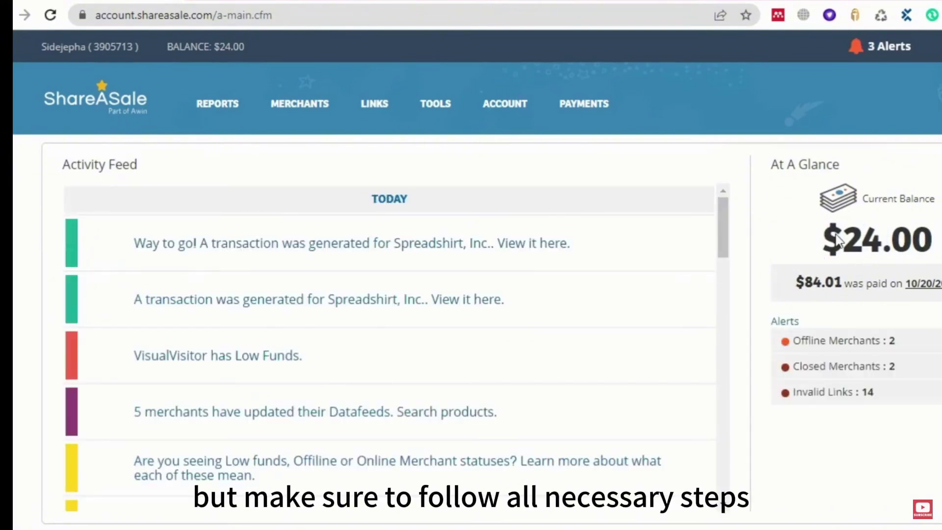
Bring up the PAYMENTS menu in ShareASale's top navigation
mouse_move(587, 111)
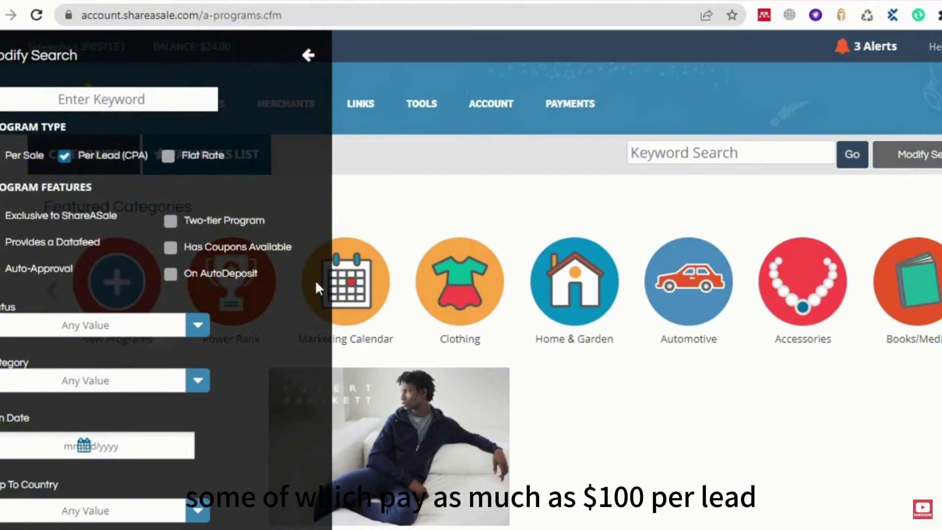
Scroll through the 355 per-lead merchant programs, from Dazuma and 1-800Accountant onward
scroll(611, 475, "down", 5)
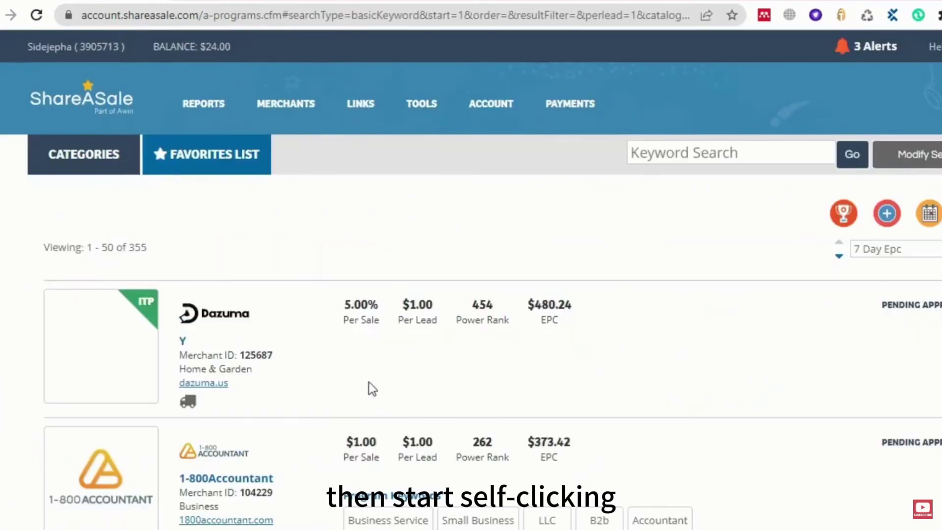
scroll(372, 389, "down", 1)
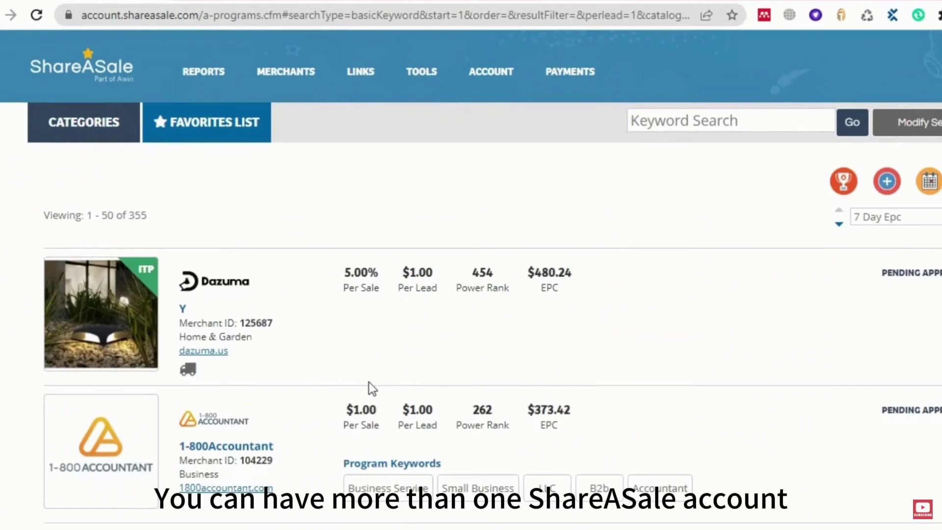
scroll(369, 383, "down", 2)
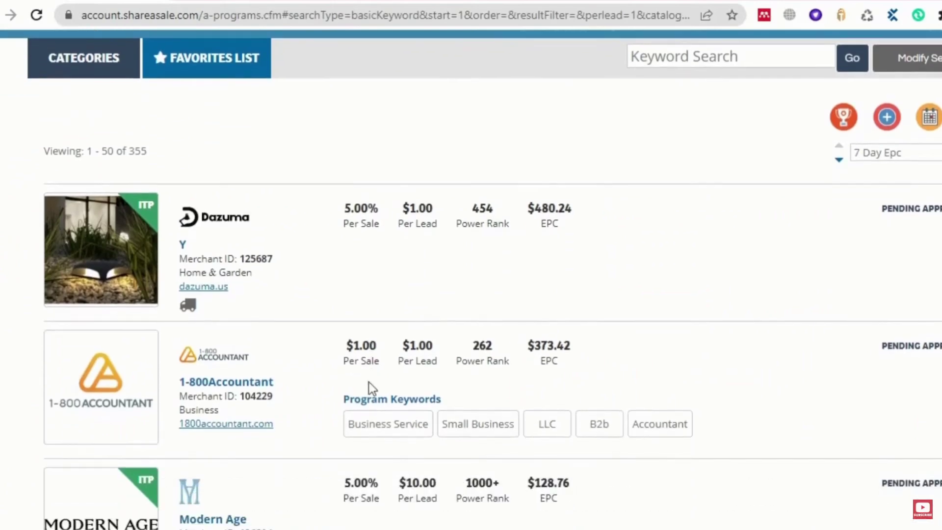
scroll(369, 383, "down", 4)
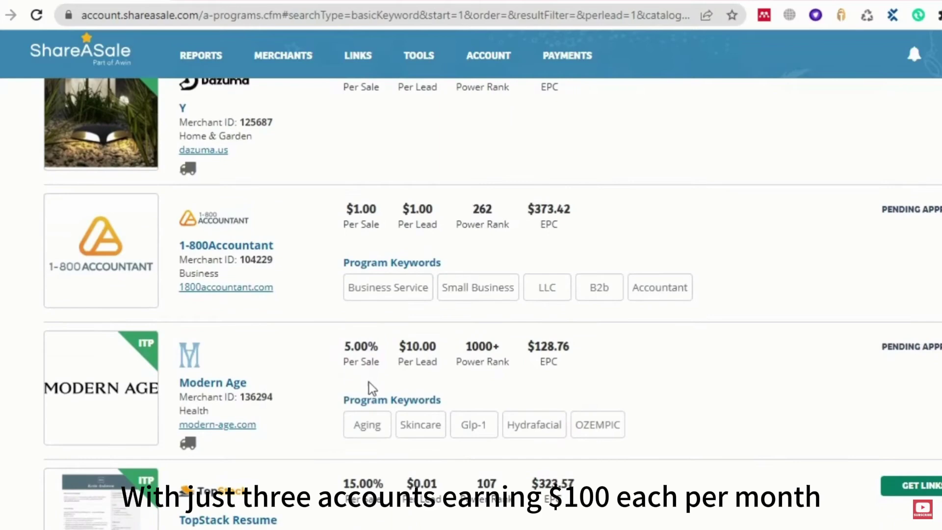
scroll(369, 382, "down", 3)
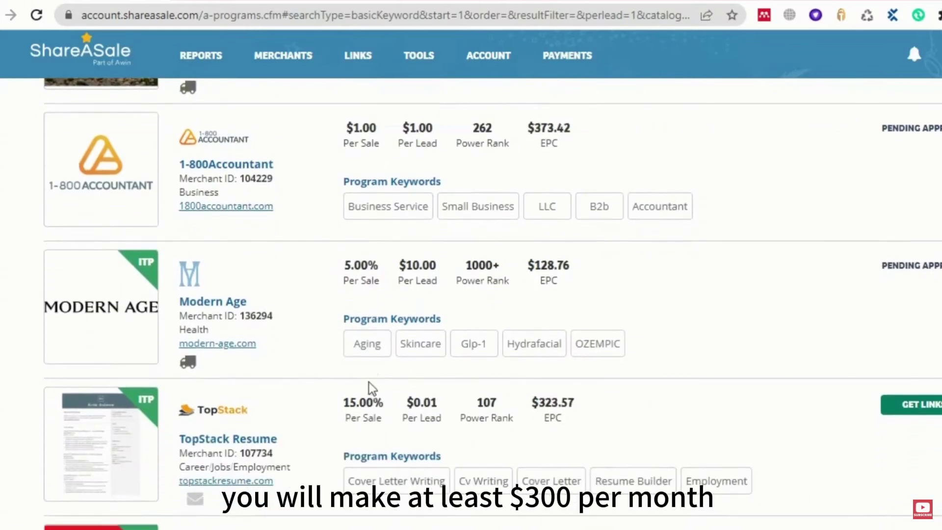
scroll(369, 388, "down", 3)
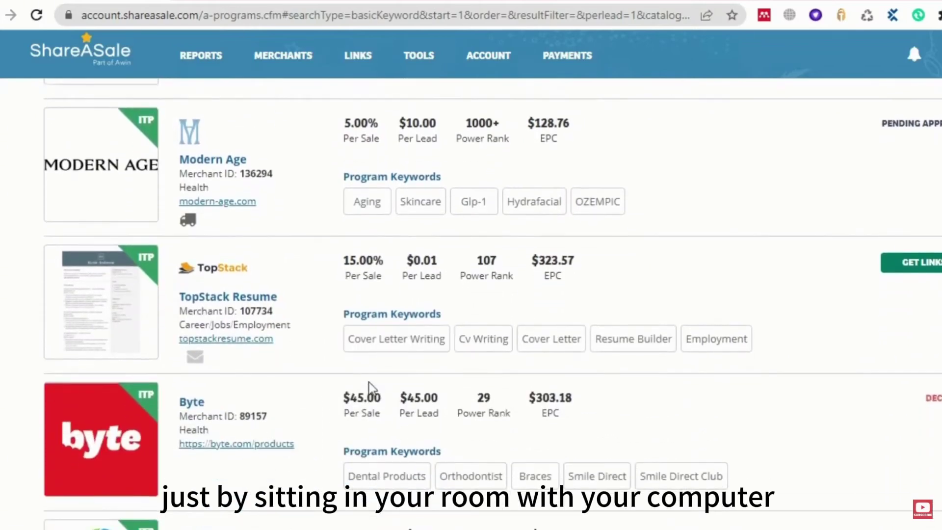
scroll(369, 386, "down", 1)
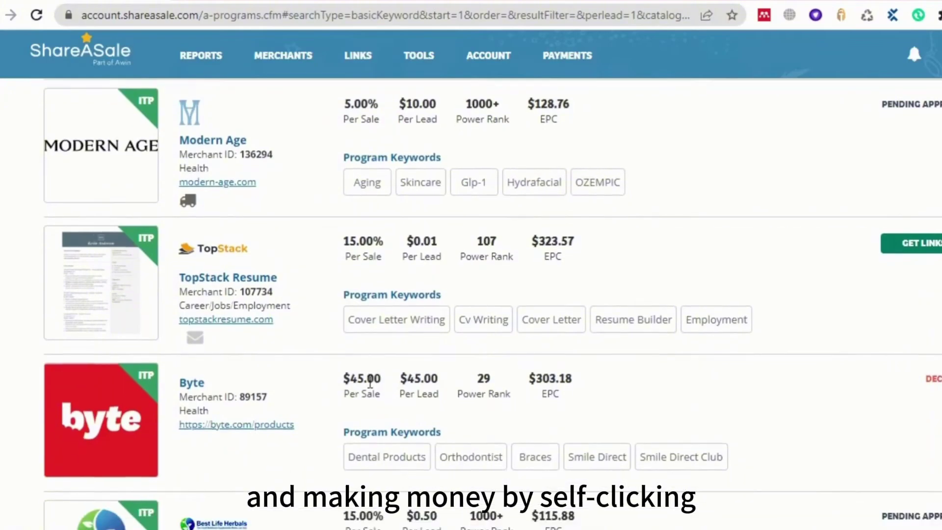